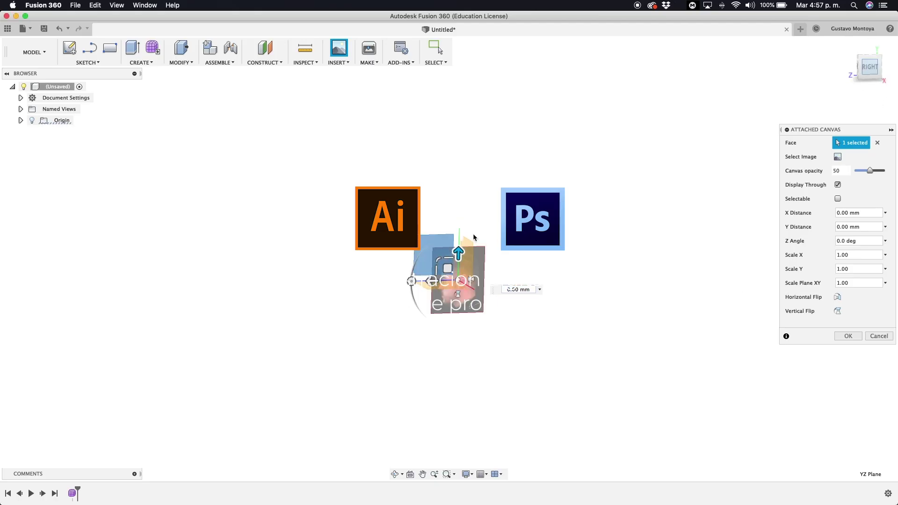
- Slide the face photo canvas 10.724 mm along X to line it up with the frame
left_click_drag(461, 227, 458, 196)
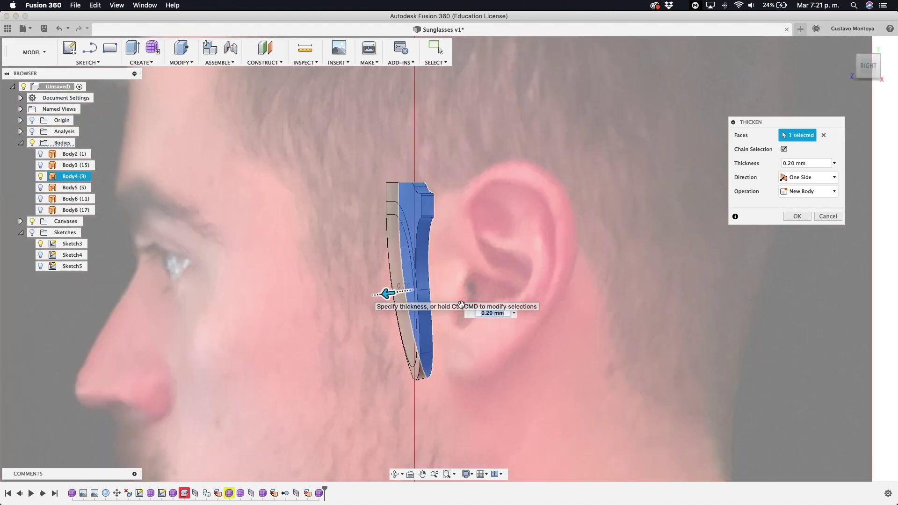
- Finish the 0.20 mm thicken, paint the frame red, and rotate its top face −7.5°
left_click(797, 216)
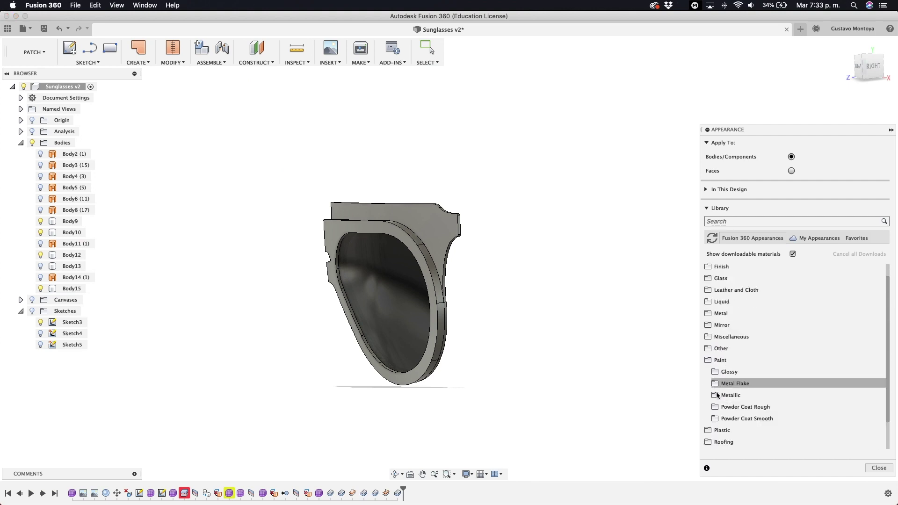
left_click_drag(722, 373, 436, 305)
key("f")
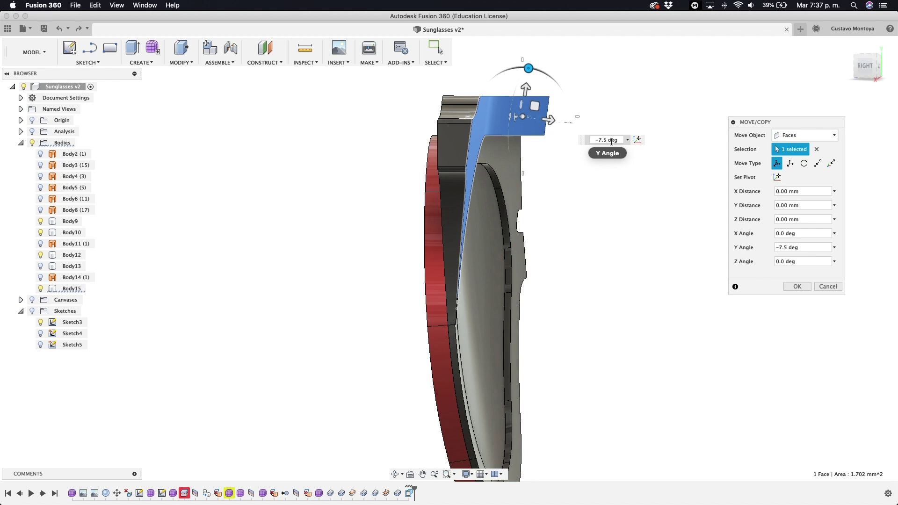
key("Return")
middle_click_drag(612, 141, 555, 203, "shift")
key("m")
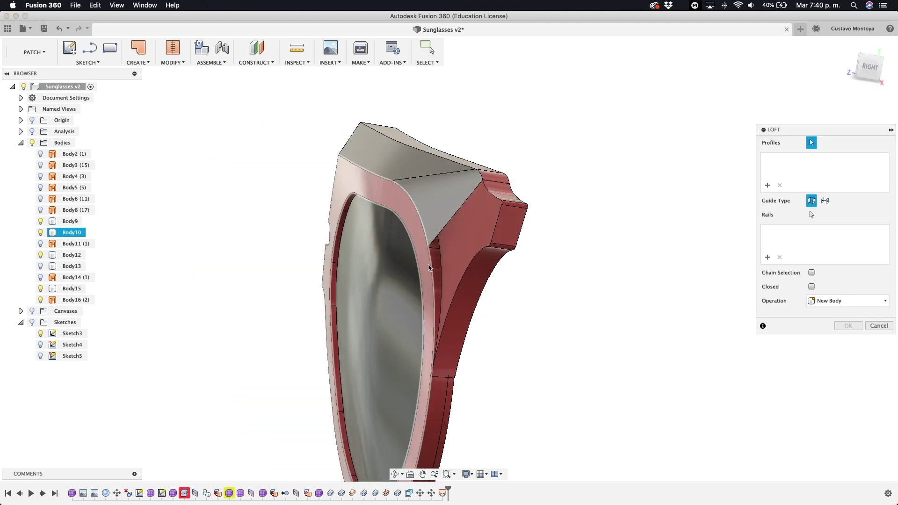
- Loft a new body between the two edge profiles along the temple
scroll(542, 255, "up", 4)
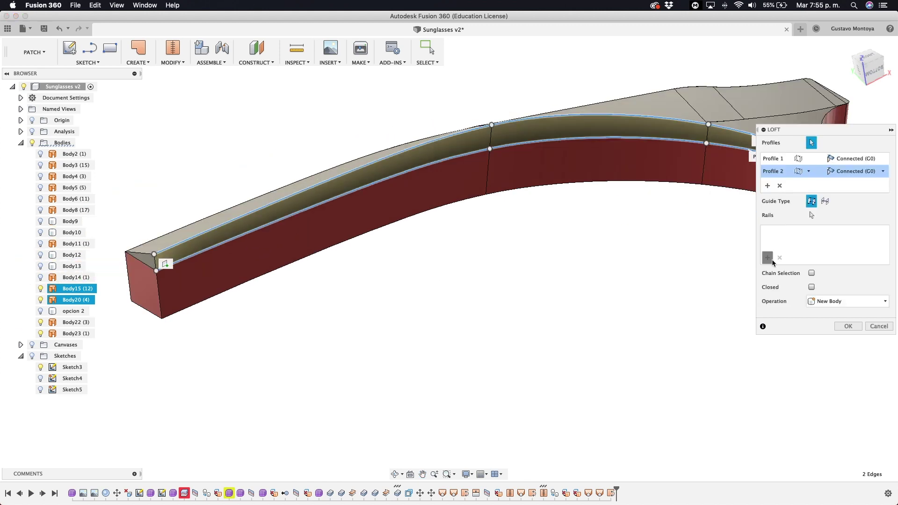
left_click(848, 326)
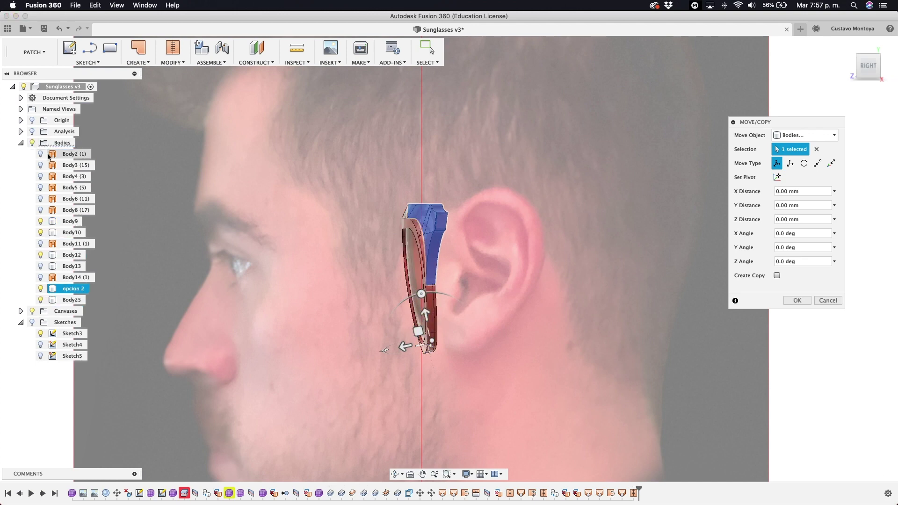
- Move all 14 frame bodies Y 4.469 mm and Z 1.055 mm onto the eye, hiding Body6 and Body8
left_click(41, 233)
key("super+a")
left_click_drag(418, 331, 178, 328)
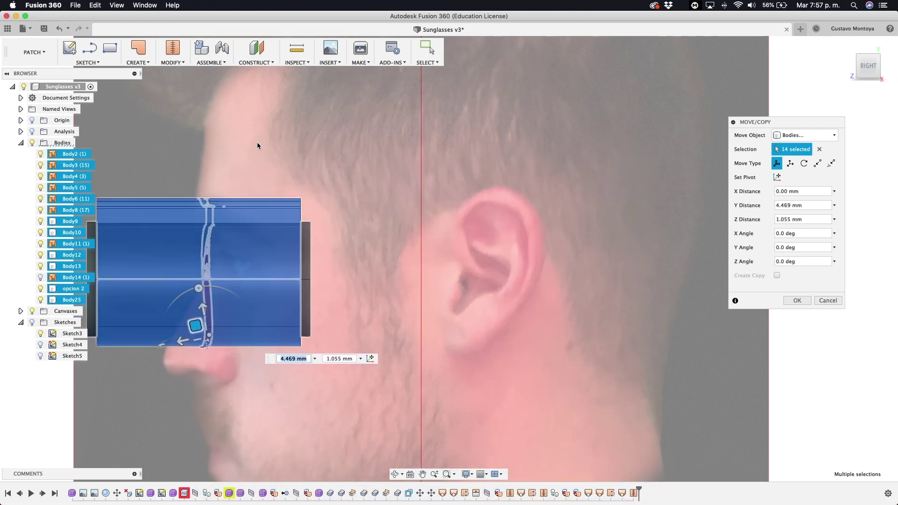
left_click(40, 199)
left_click(41, 210)
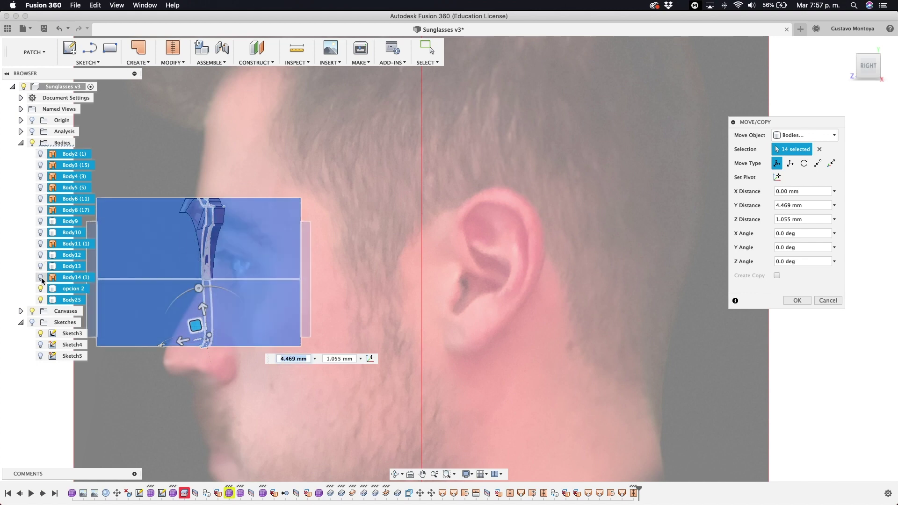
left_click(797, 301)
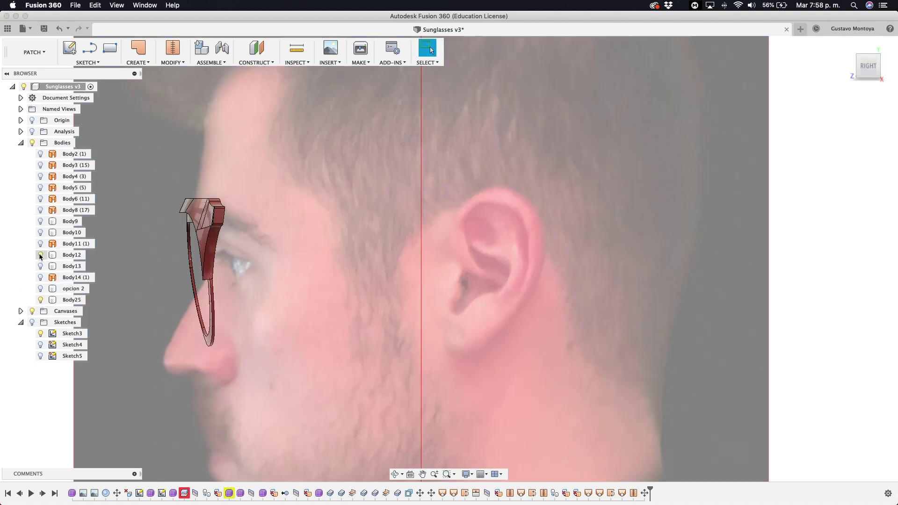
- Rename Body9 to 'Glasses'
type("Glasses")
key("Return")
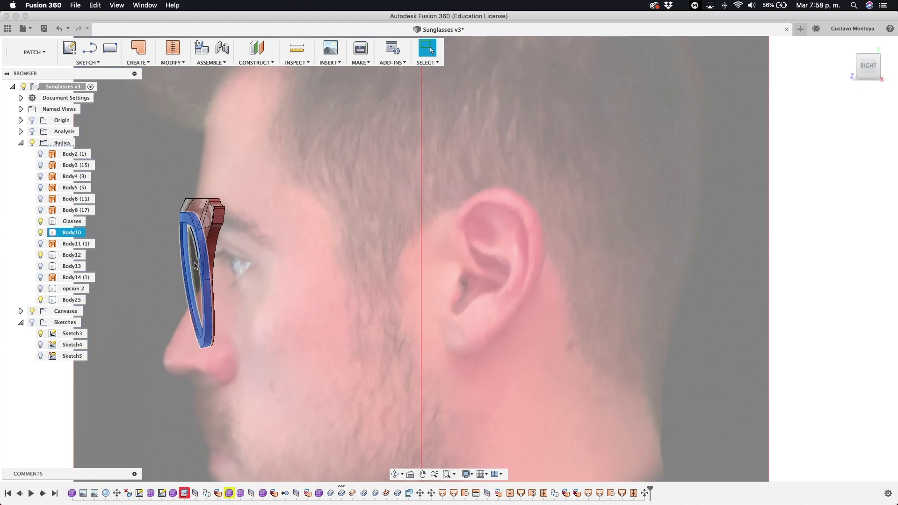
middle_click_drag(178, 271, 254, 271, "shift")
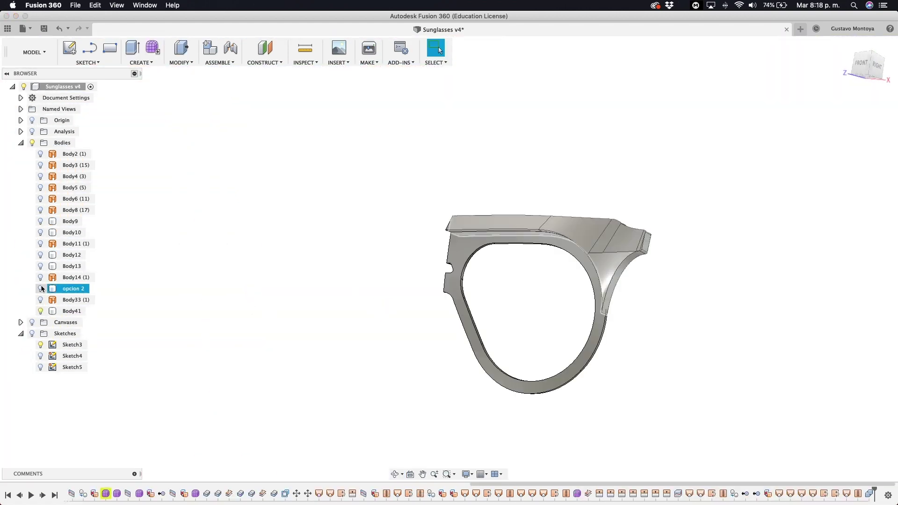
- Show the lens and frame bodies and rename Body10 to 'Back'
left_click(41, 232)
double_click(69, 232)
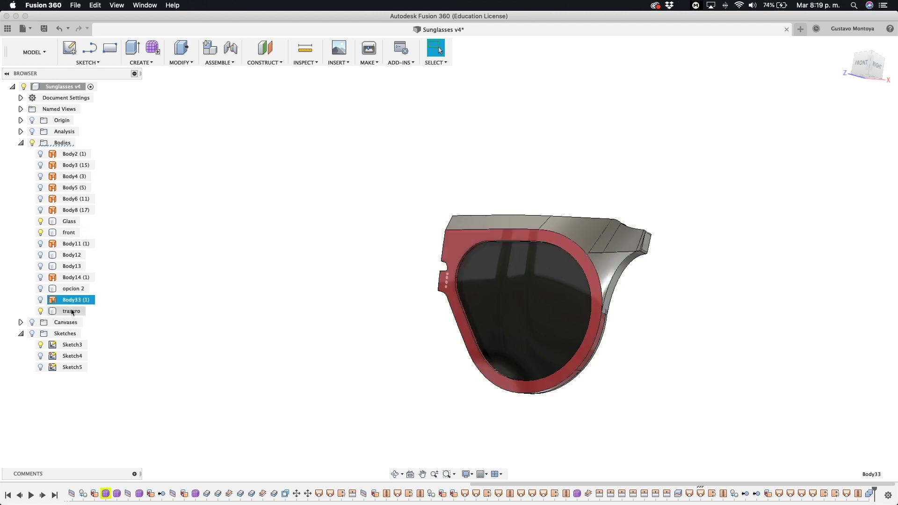
key("Return")
- Apply red metallic paint to the front frame and a dark finish to the lens
key("a")
left_click_drag(768, 211, 603, 211)
left_click_drag(816, 211, 608, 219)
left_click(879, 468)
key("a")
key("Escape")
- Switch to the Render workspace and show the face photo in front view
left_click(31, 52)
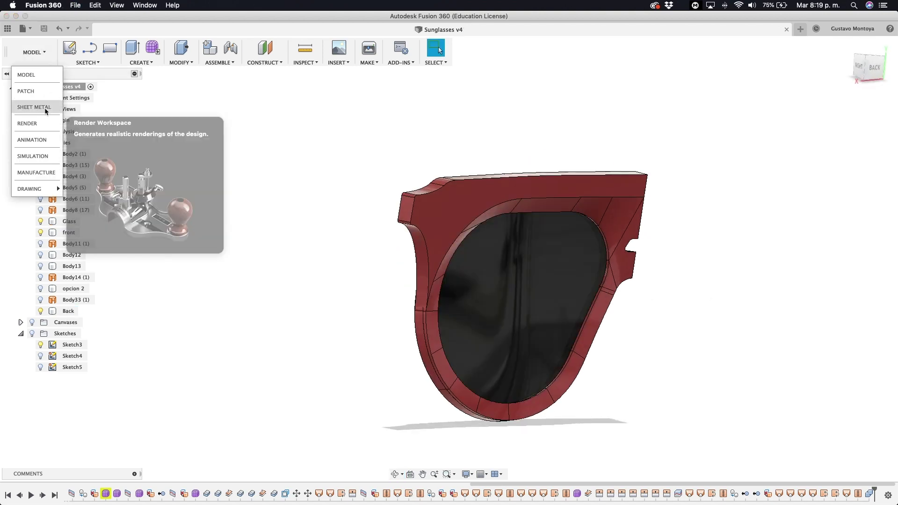
left_click(38, 107)
left_click_drag(407, 265, 356, 241)
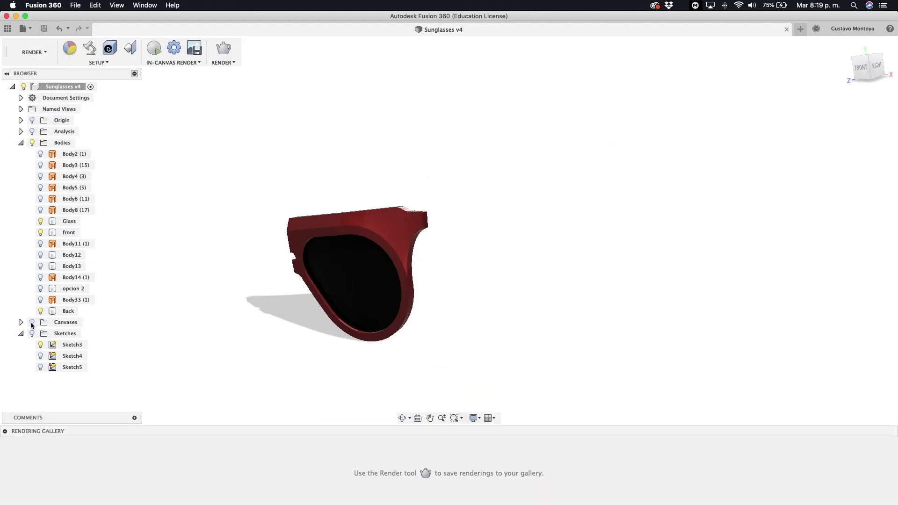
left_click(32, 321)
left_click(862, 69)
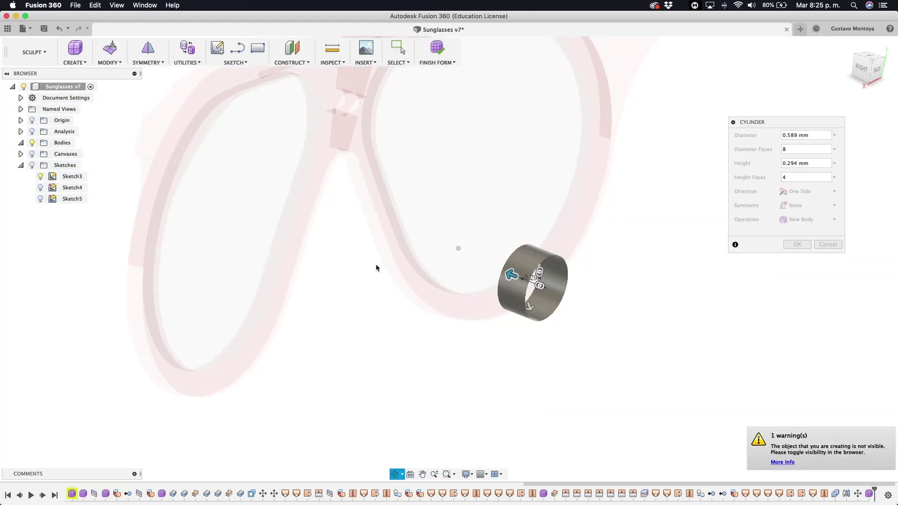
- Make the cylinder symmetric and drag its end edge loop to bend the temple arm
left_click(825, 213)
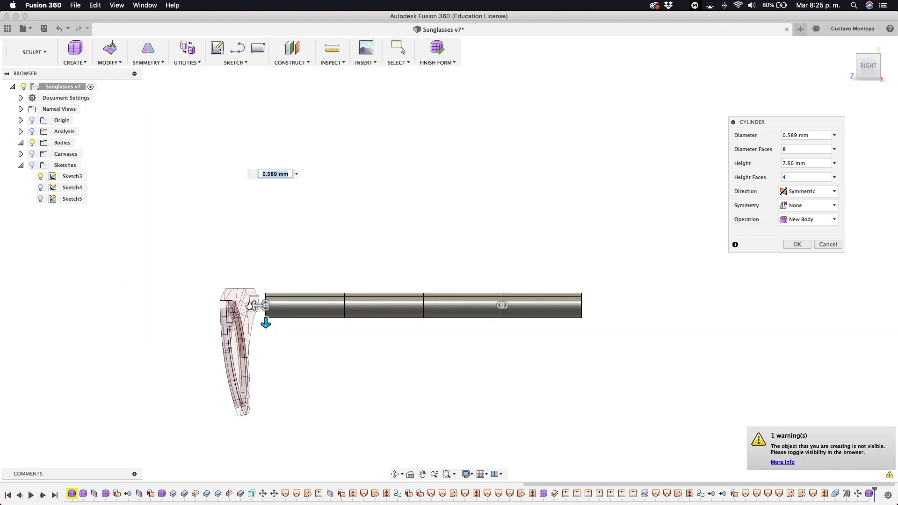
left_click(32, 154)
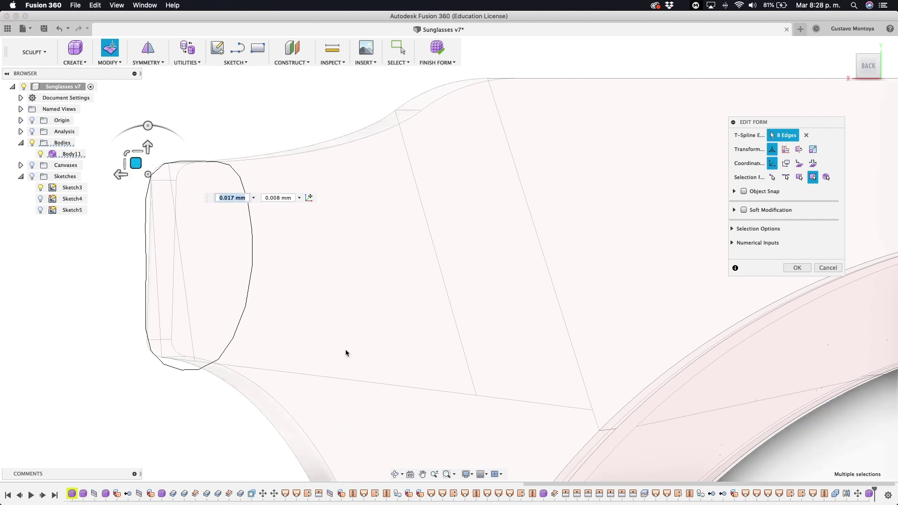
left_click_drag(240, 301, 202, 312)
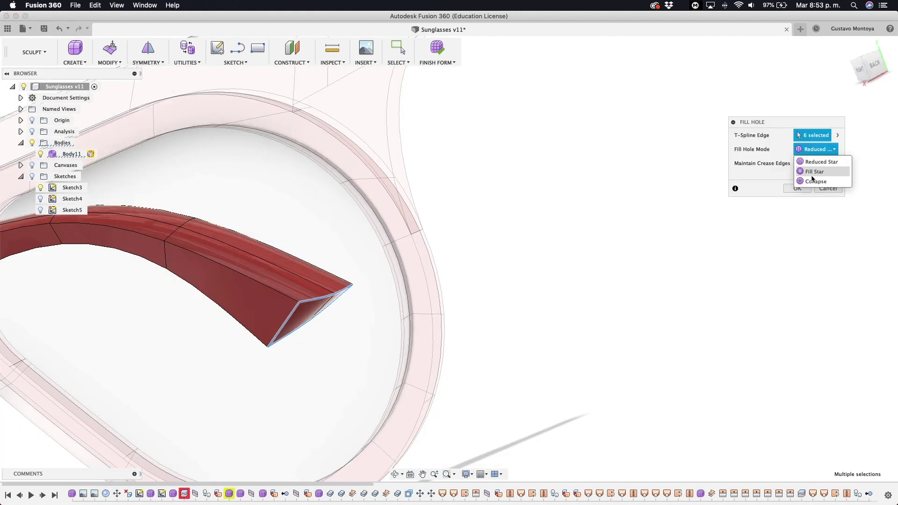
- Cap the open temple end with Fill Hole and finish the form as a solid
left_click(860, 69)
key("Return")
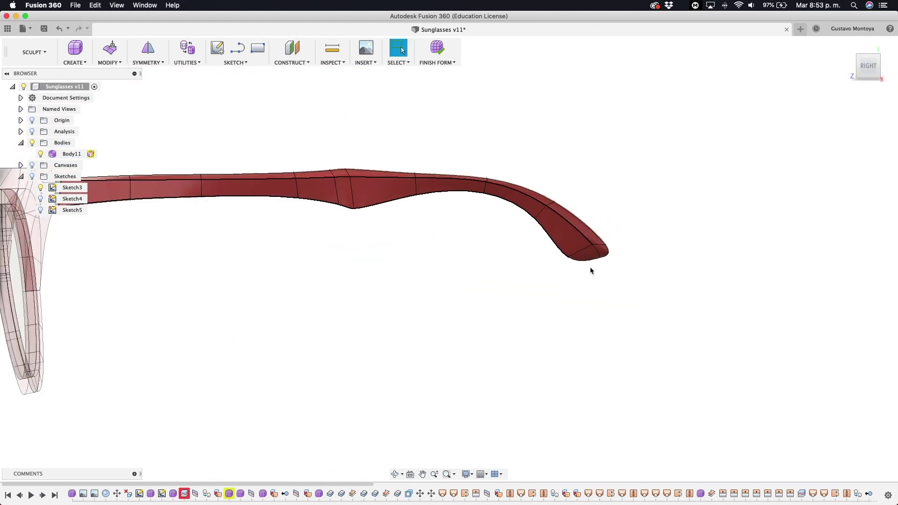
left_click(506, 273)
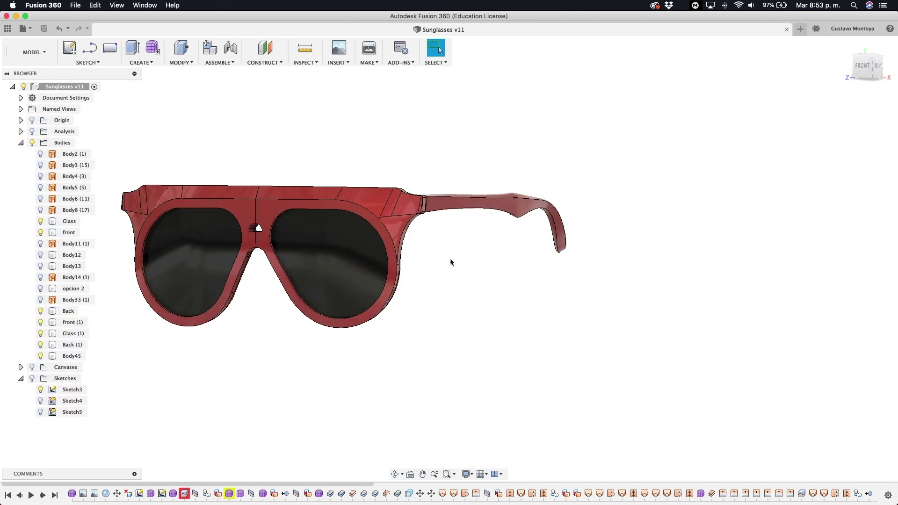
- Mirror temple arm Body45 to the other side
left_click(72, 356)
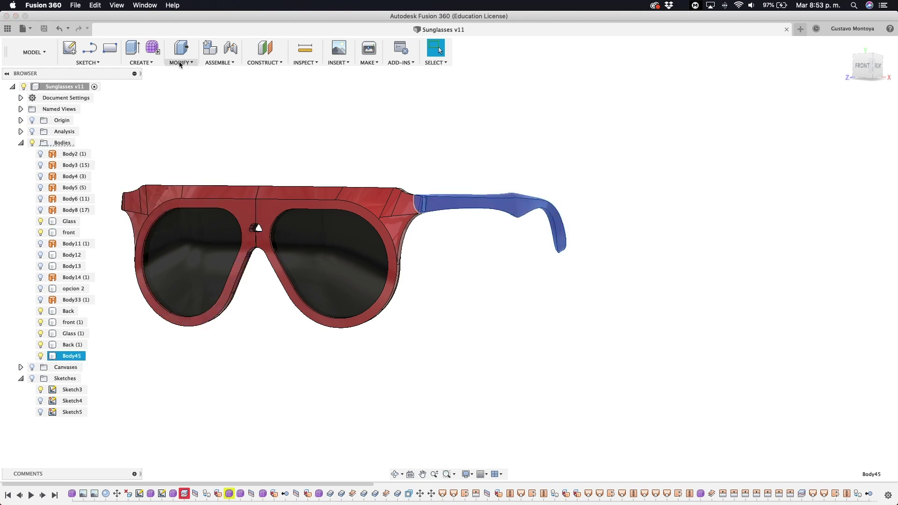
left_click(141, 63)
left_click(154, 240)
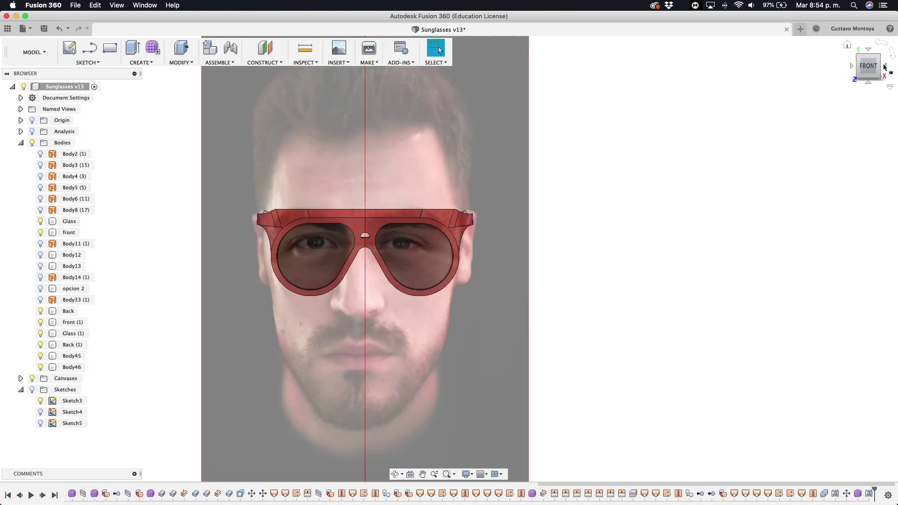
- Save the sunglasses design as a new version
left_click(885, 67)
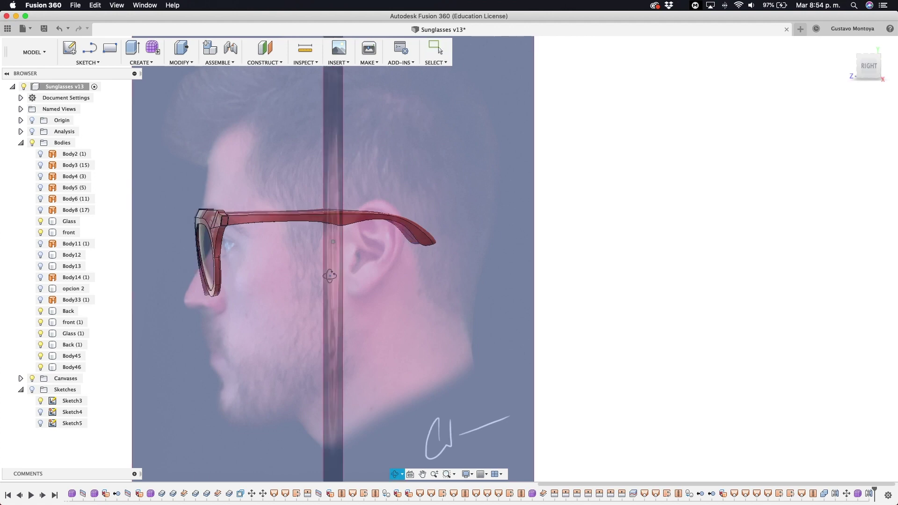
middle_click_drag(324, 279, 421, 262, "shift")
key("super+s")
left_click(452, 262)
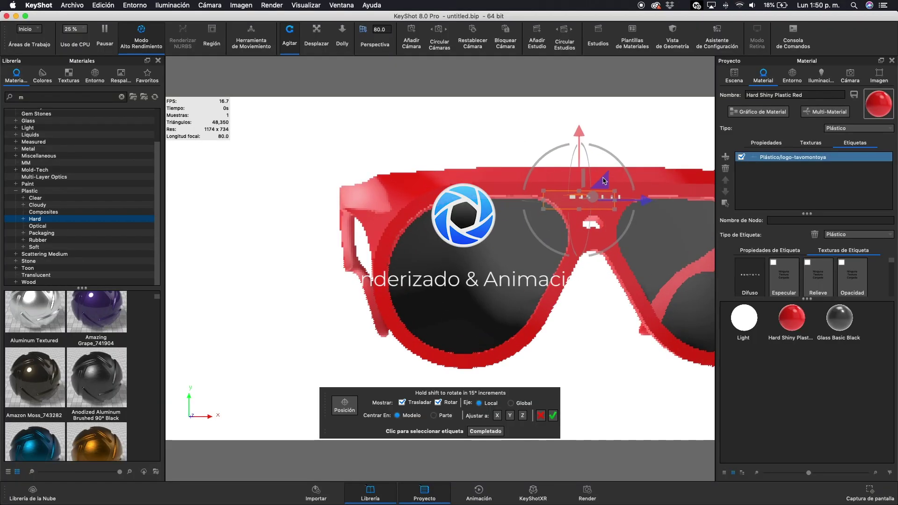
- Drag the logo label down onto the frame bridge and open the red plastic's labels
scroll(666, 252, "up", 3)
scroll(405, 116, "down", 3)
left_click_drag(571, 152, 580, 187)
left_click(634, 172)
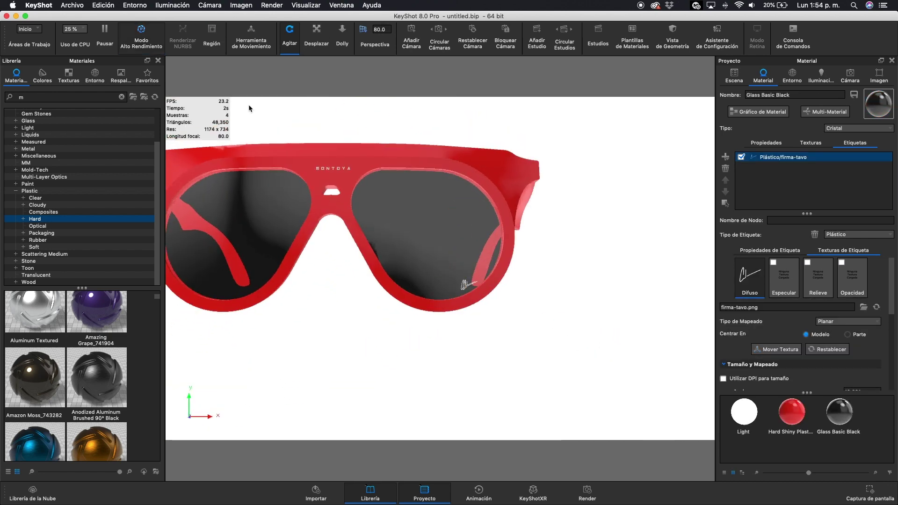
left_click(812, 142)
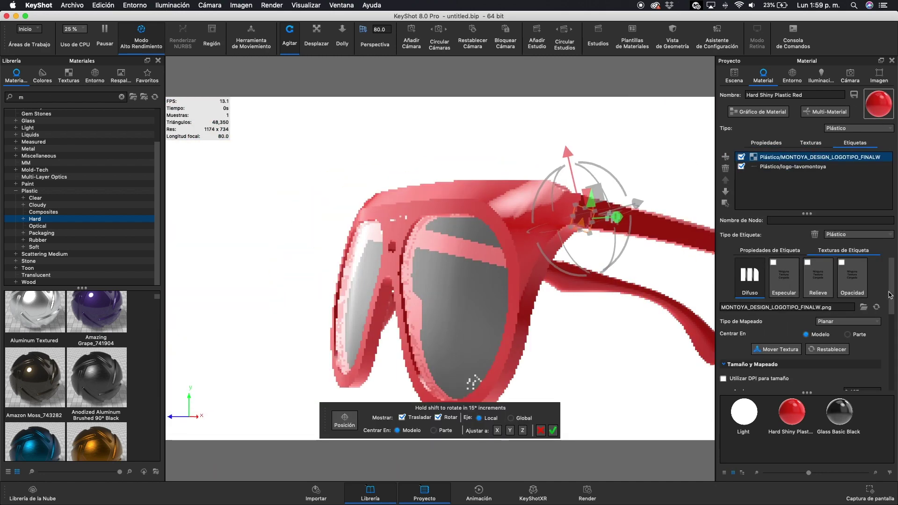
- Orbit to view the second logo label on the temple near the hinge
left_click_drag(672, 256, 482, 292)
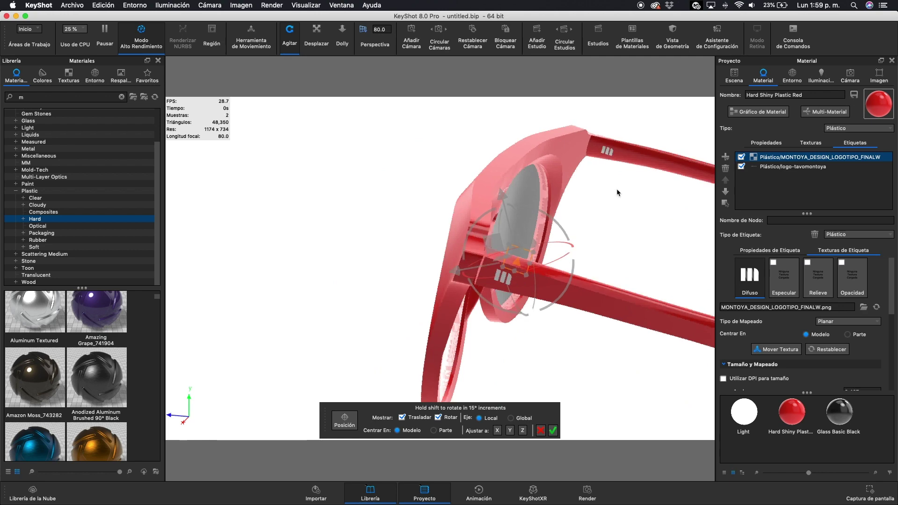